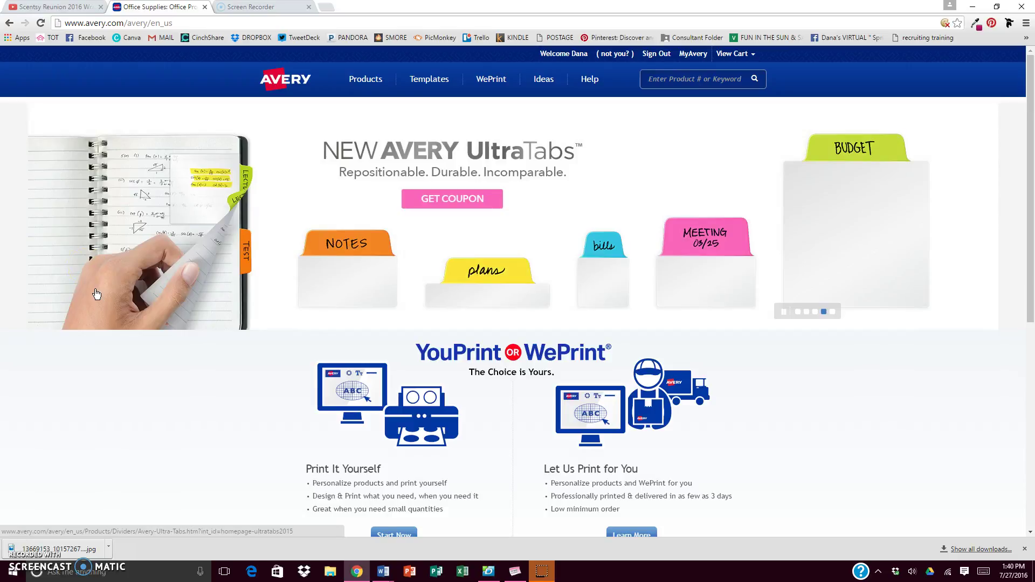
- Start Avery Design & Print Online and select the Avery product number field
scroll(72, 222, down, 2)
scroll(99, 271, up, 2)
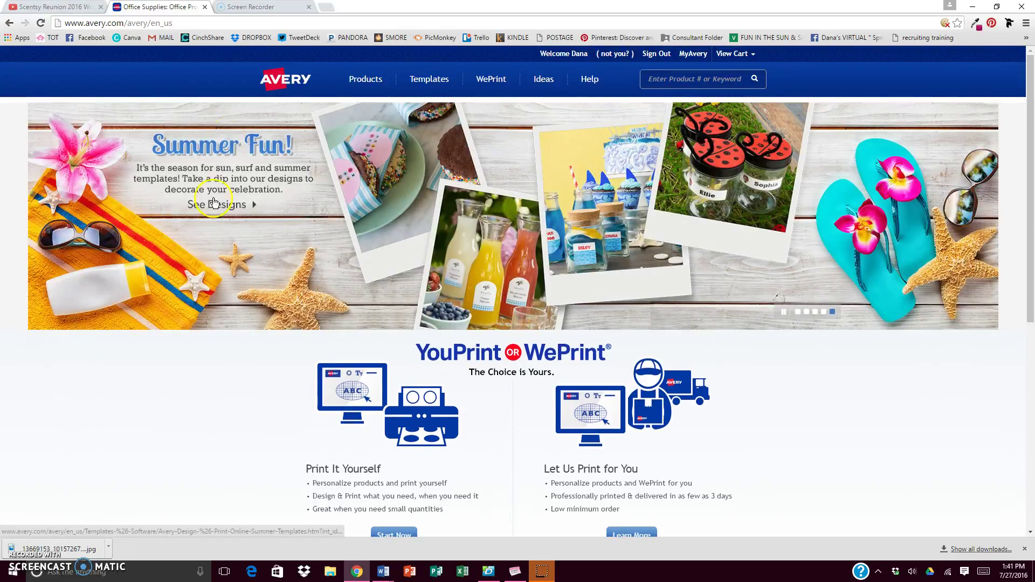
scroll(351, 378, down, 3)
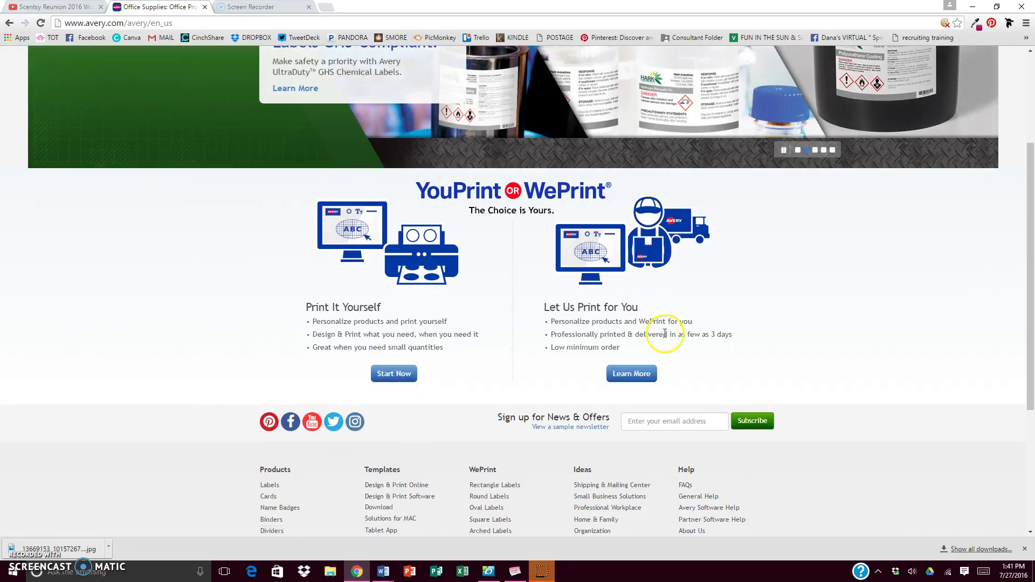
click(409, 375)
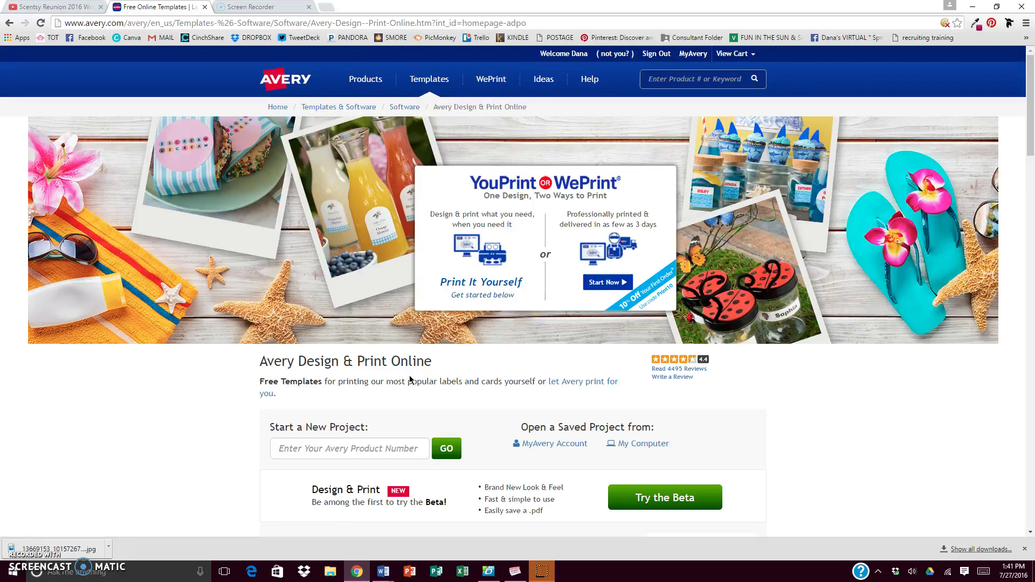
scroll(410, 380, down, 3)
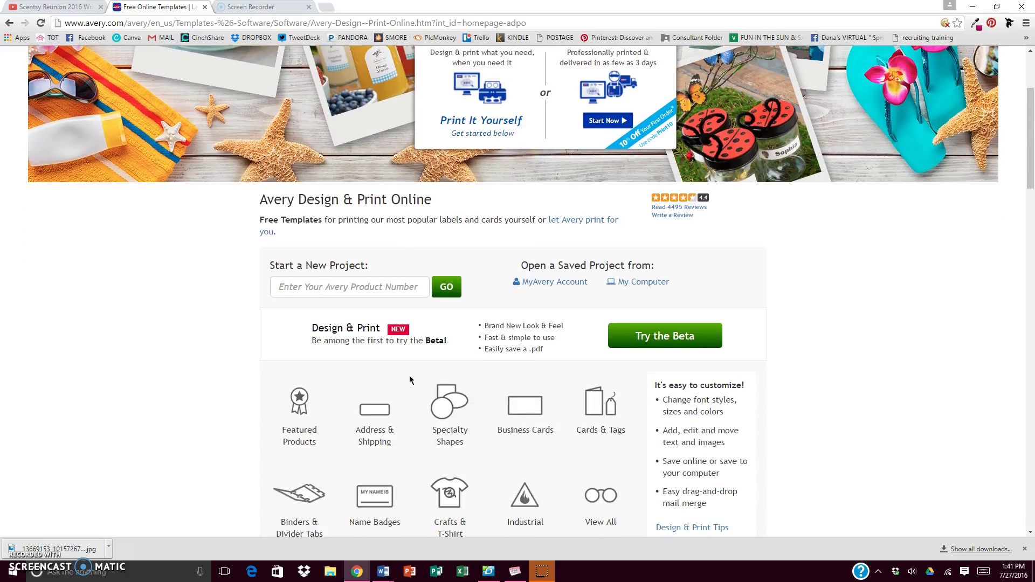
click(356, 288)
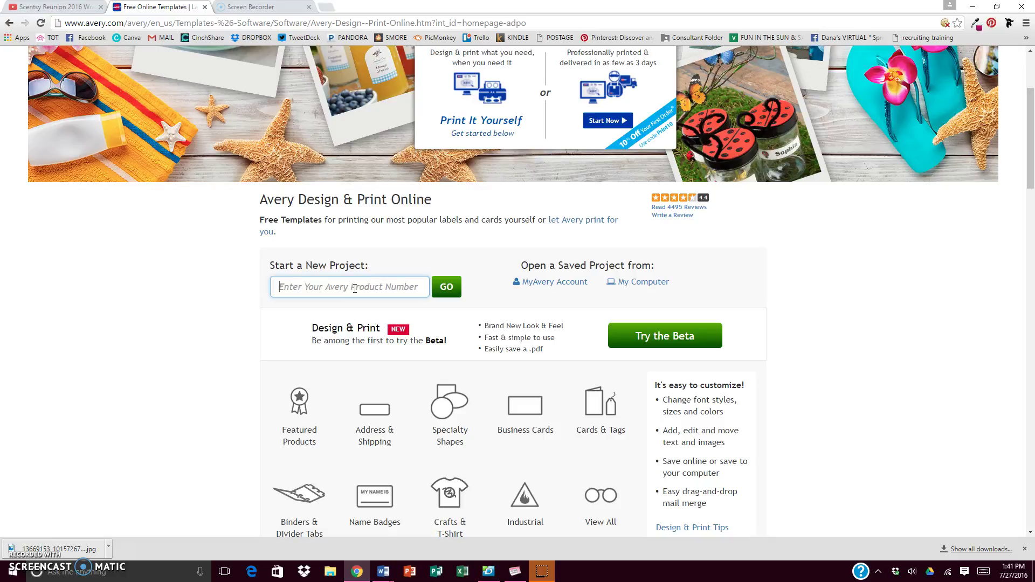
- Enter product number 5689 and choose the 5 1/2 x 4 1/4 Postcards - Wide
text(5689)
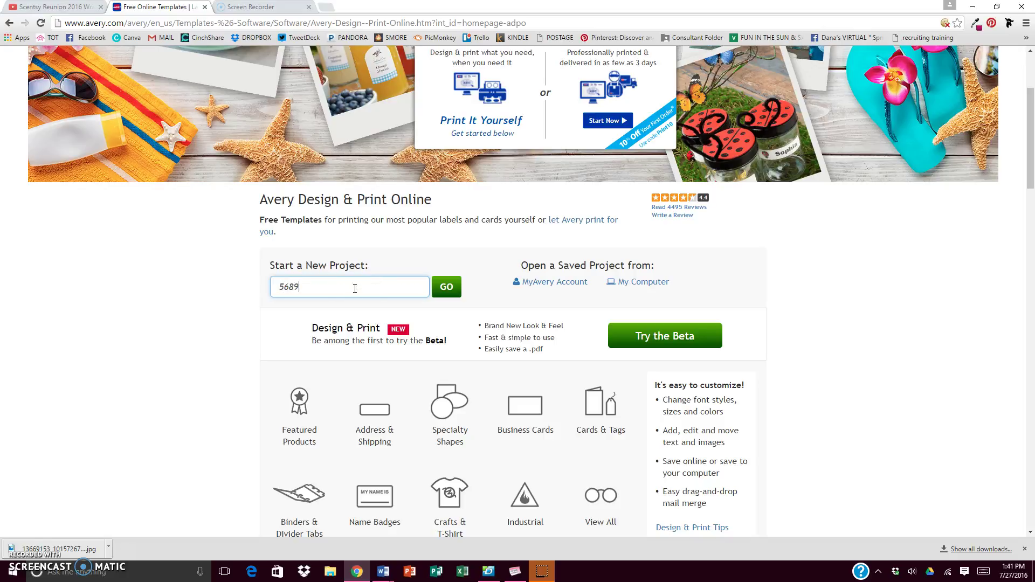
key(Return)
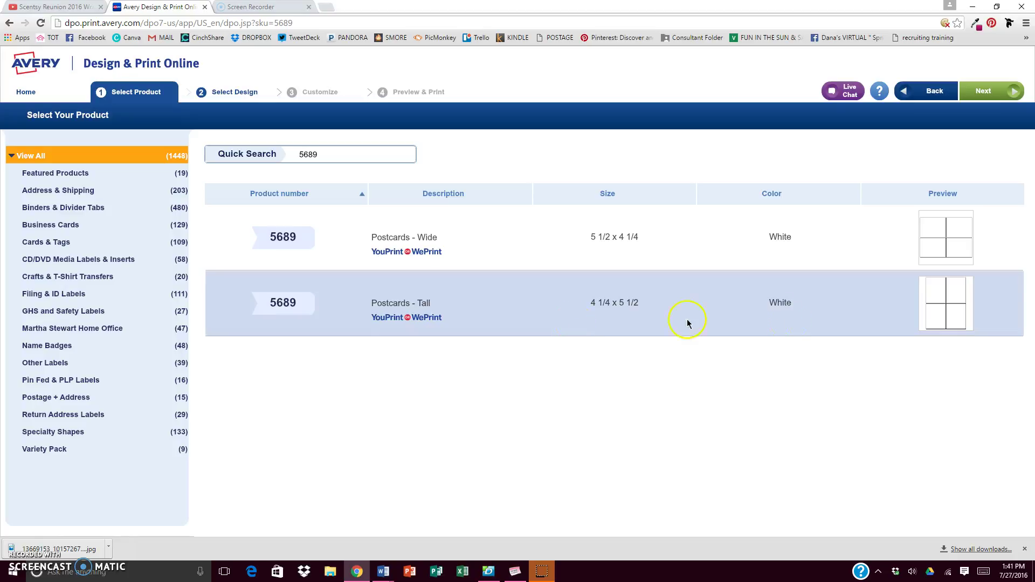
click(878, 242)
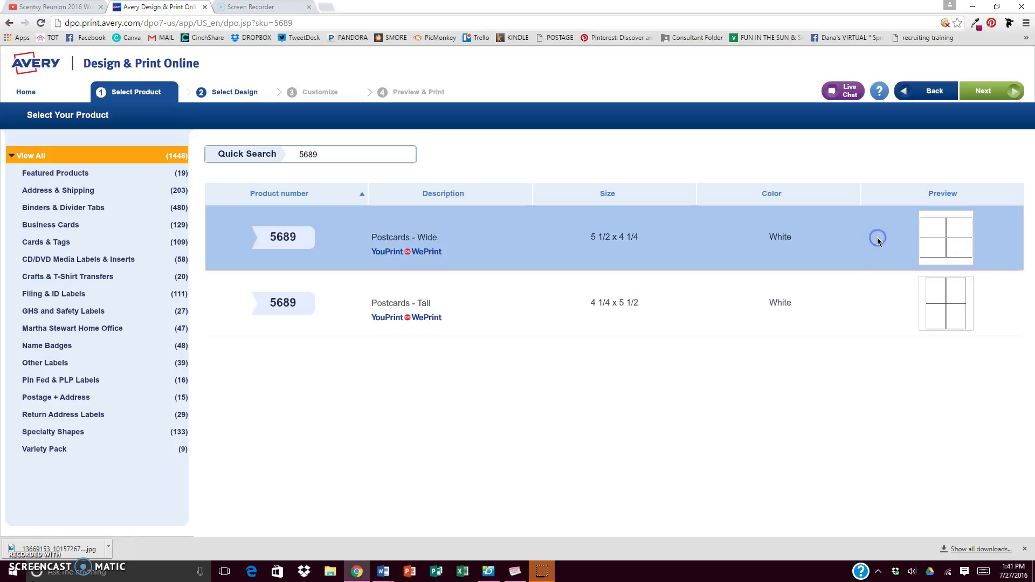
click(993, 95)
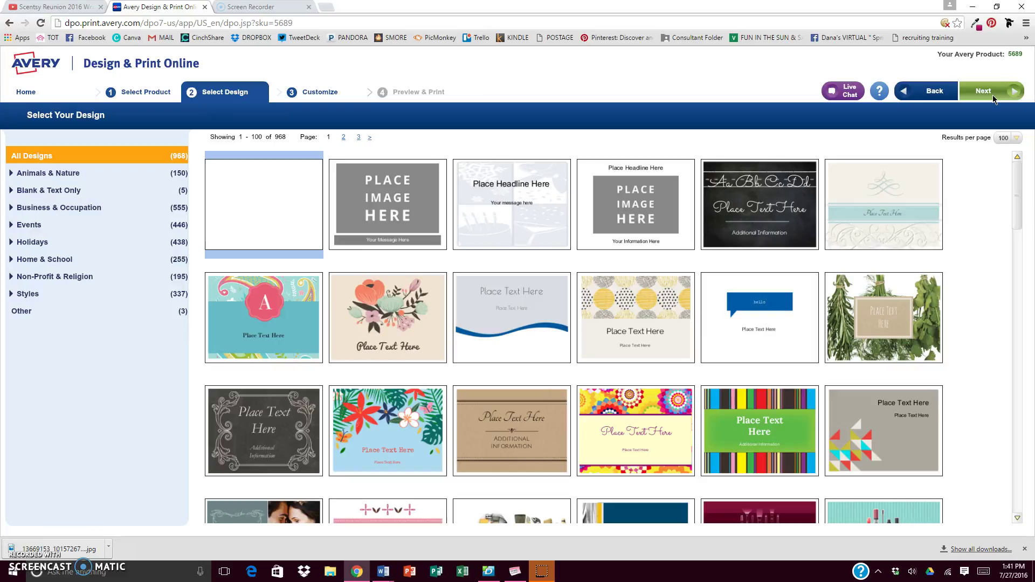
- Pick the Place Headline Here / Place Image Here postcard design
click(487, 428)
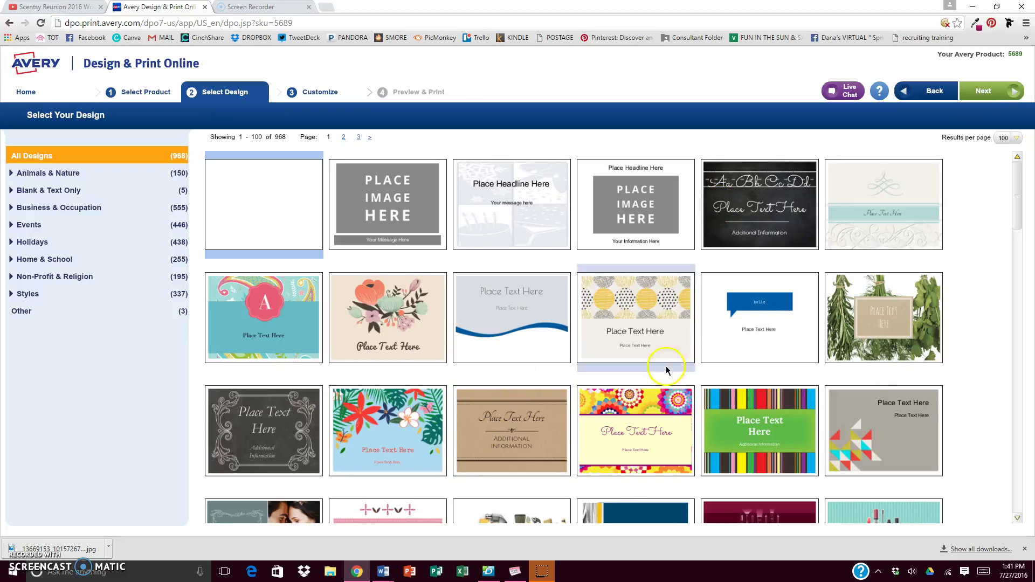
click(657, 212)
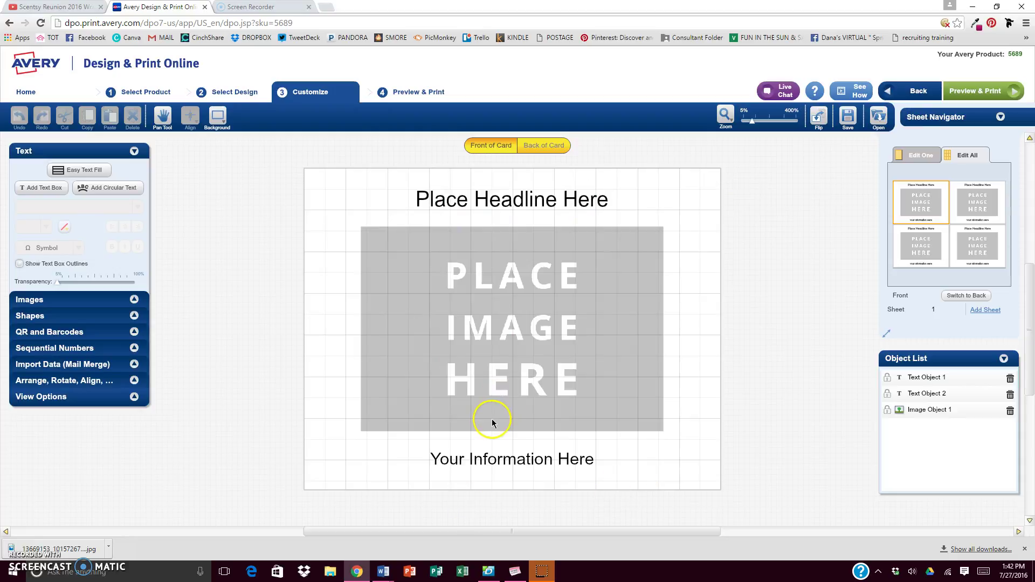
- Replace the image placeholder with august-hostess-special-cover from Google Drive's Google Photos folder
click(462, 286)
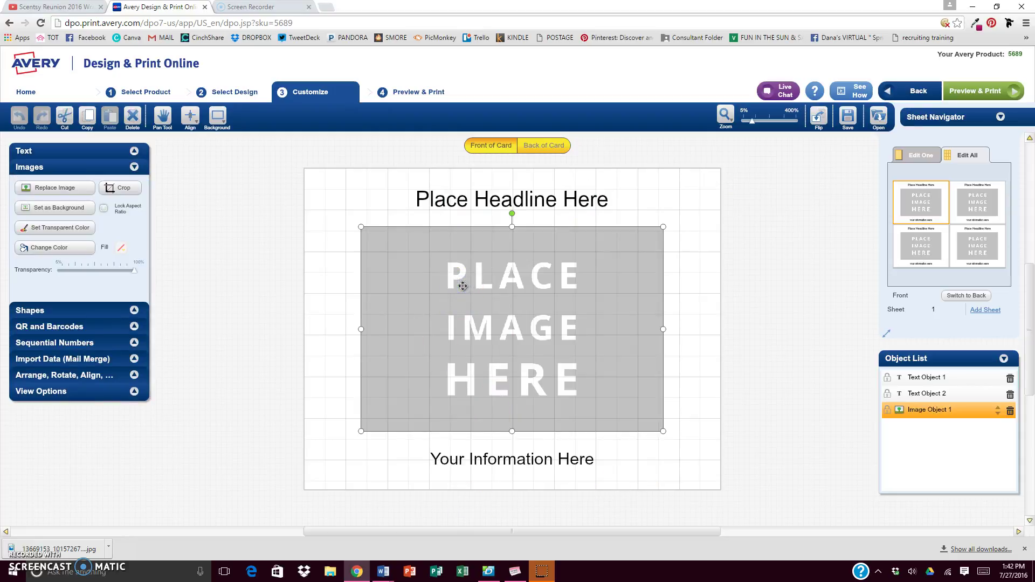
click(39, 186)
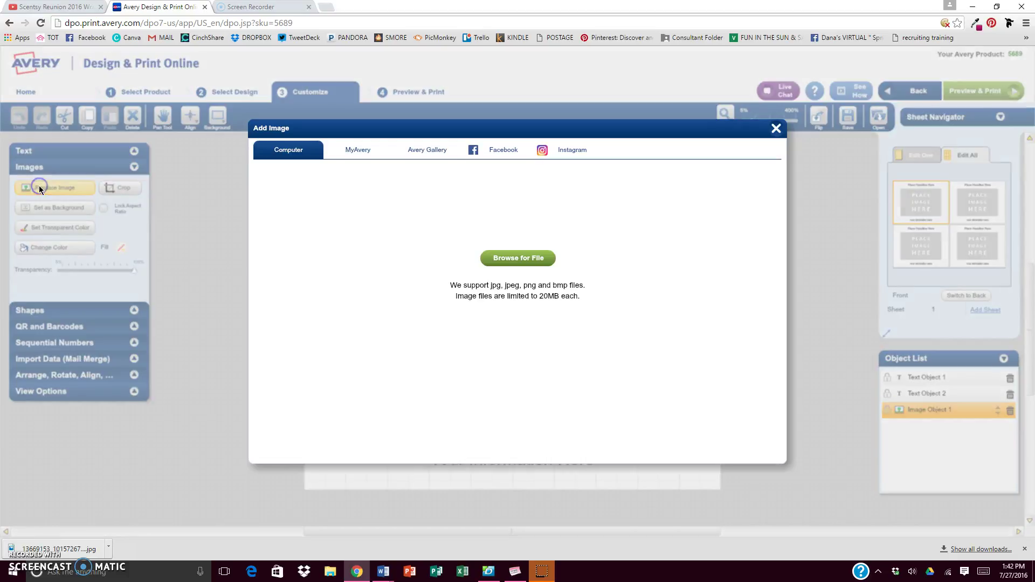
click(511, 261)
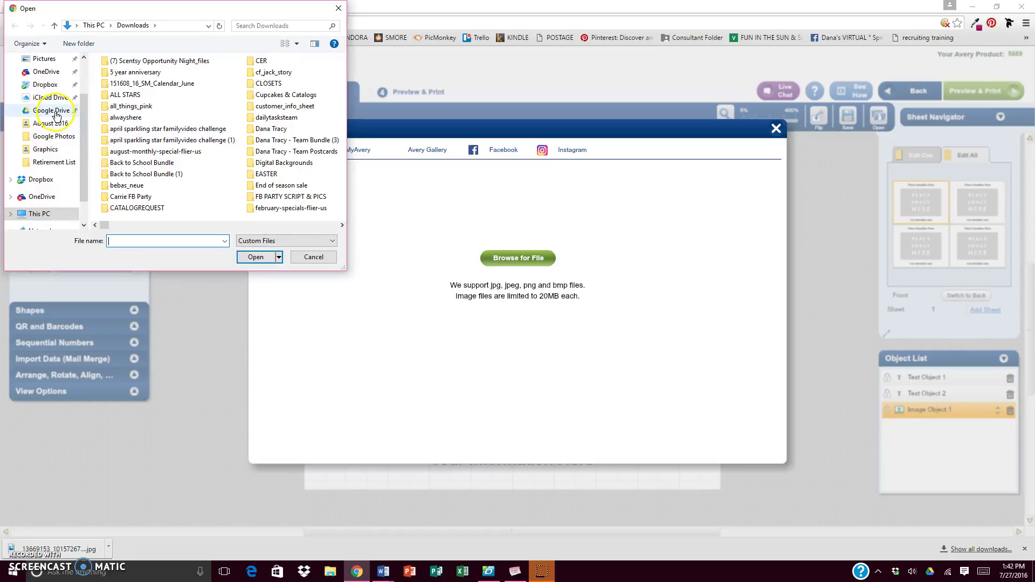
click(54, 136)
scroll(135, 165, down, 1)
scroll(135, 165, up, 1)
scroll(135, 164, down, 1)
click(301, 189)
scroll(300, 185, down, 1)
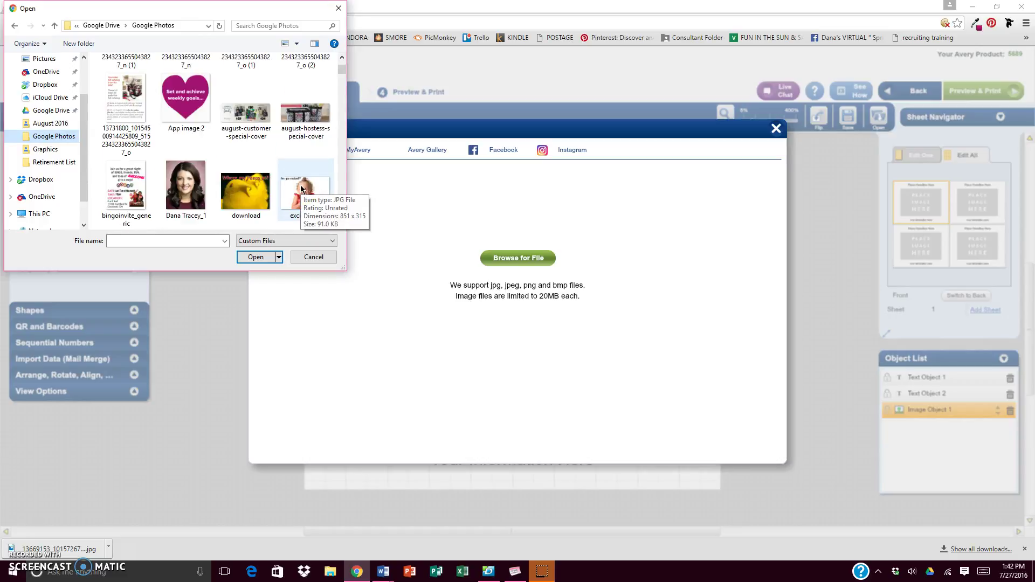
scroll(300, 186, up, 2)
scroll(299, 186, down, 1)
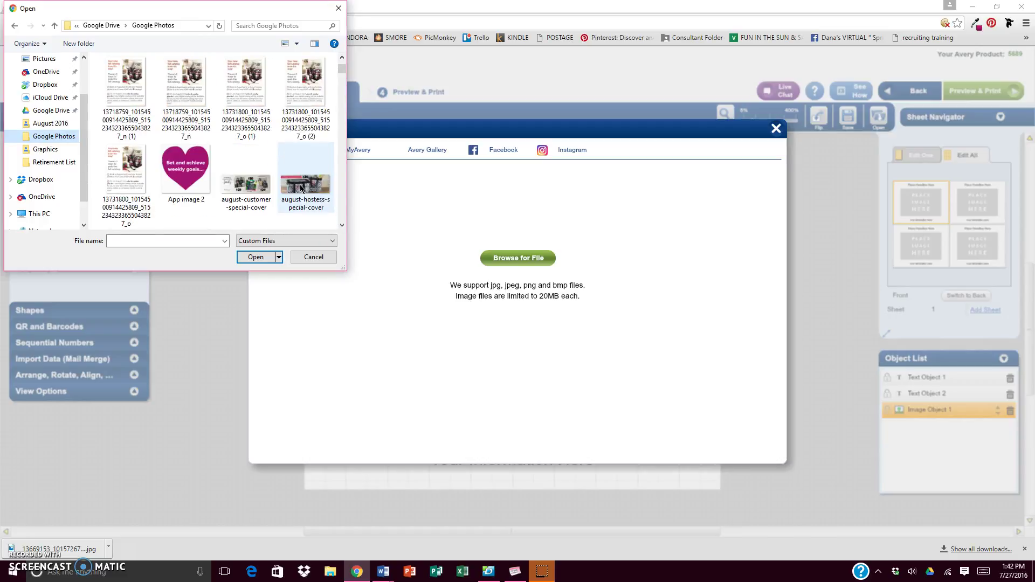
double_click(299, 186)
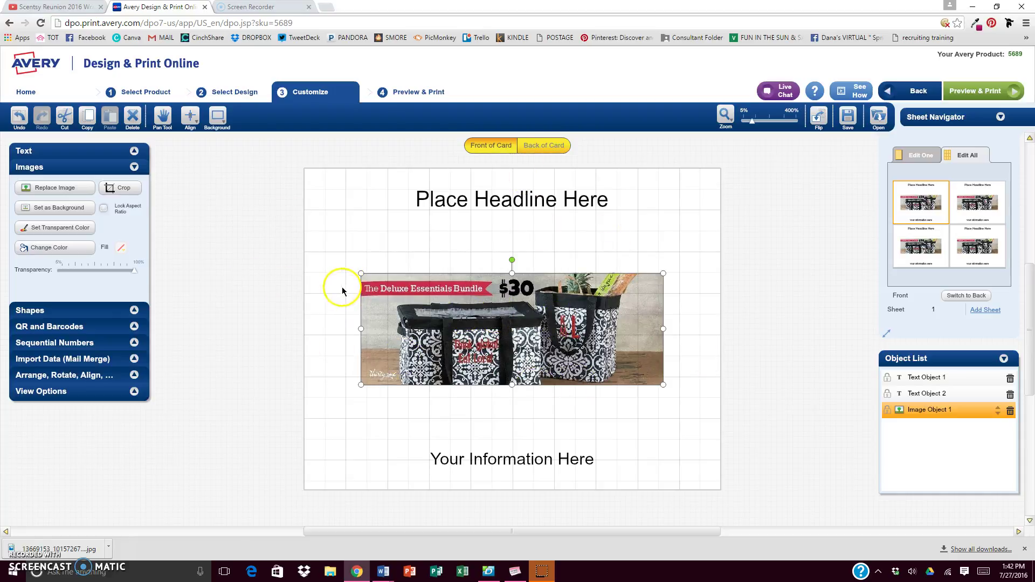
- Replace the placeholder headline with 'August Hostess Special'
click(562, 206)
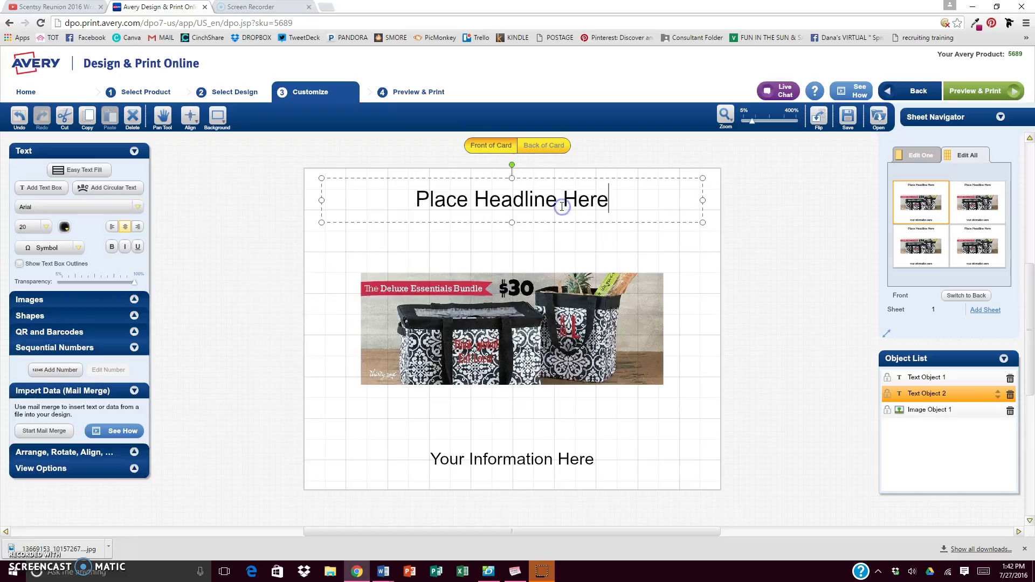
drag(636, 199, 417, 192)
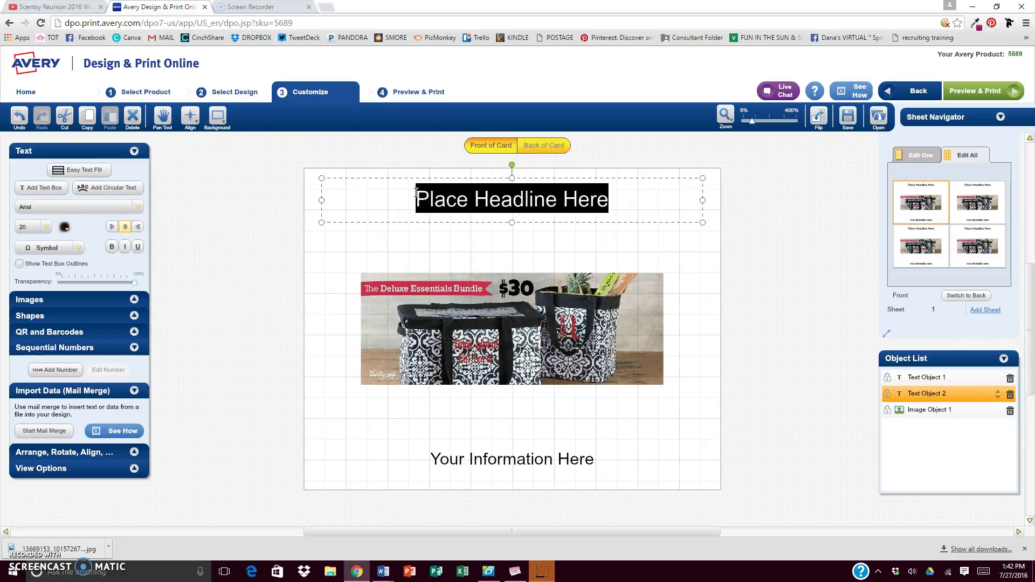
text(August Hostes)
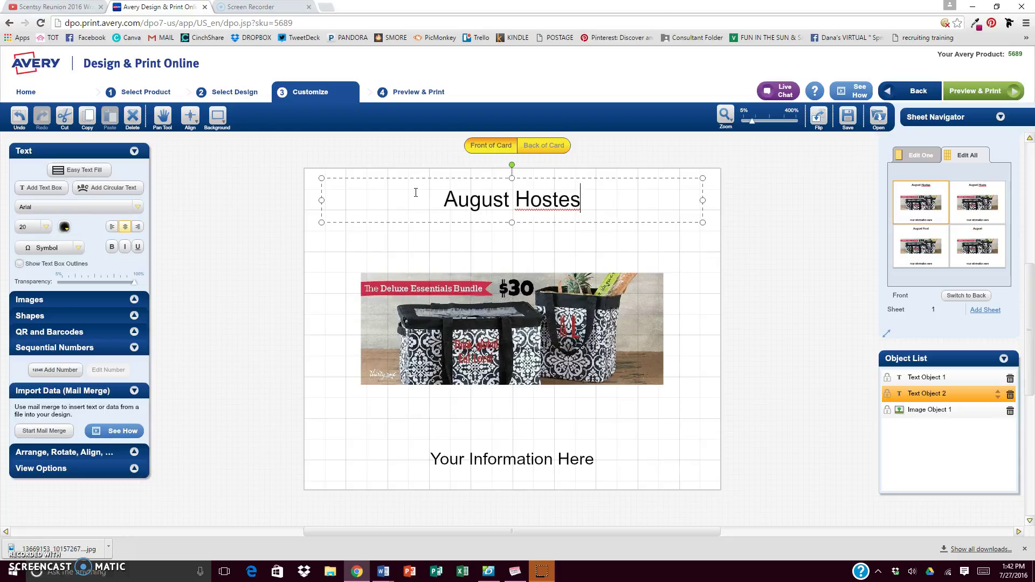
text(s Special)
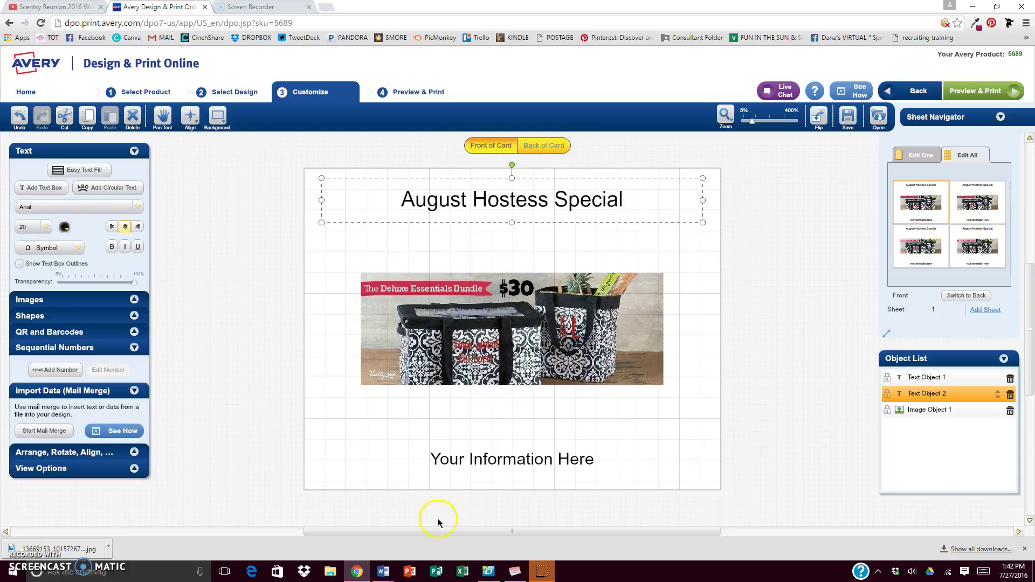
- Change the bottom 'Your Information Here' line to 'Interested???'
click(523, 455)
drag(631, 458, 393, 457)
text(Interested???)
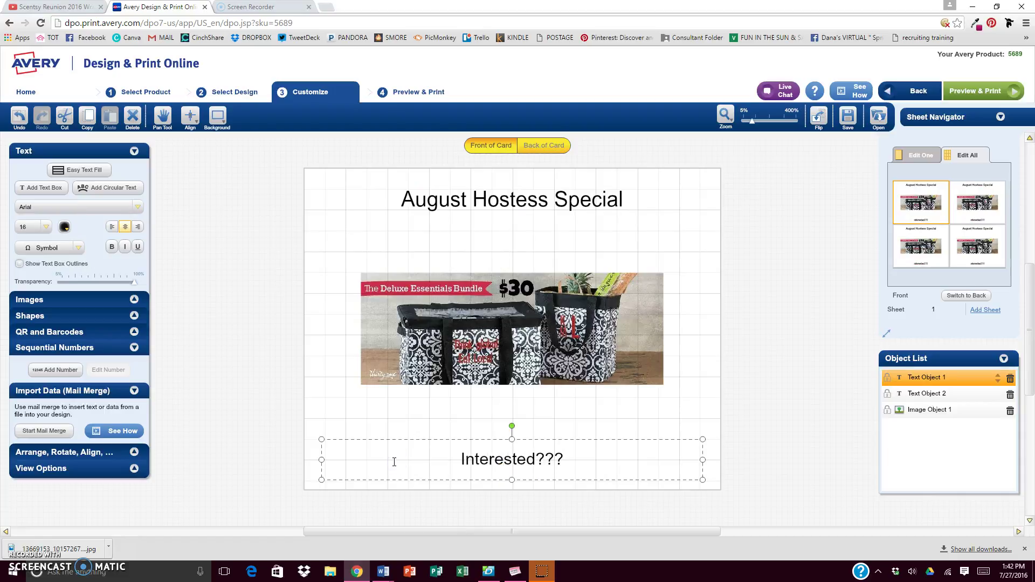
click(772, 416)
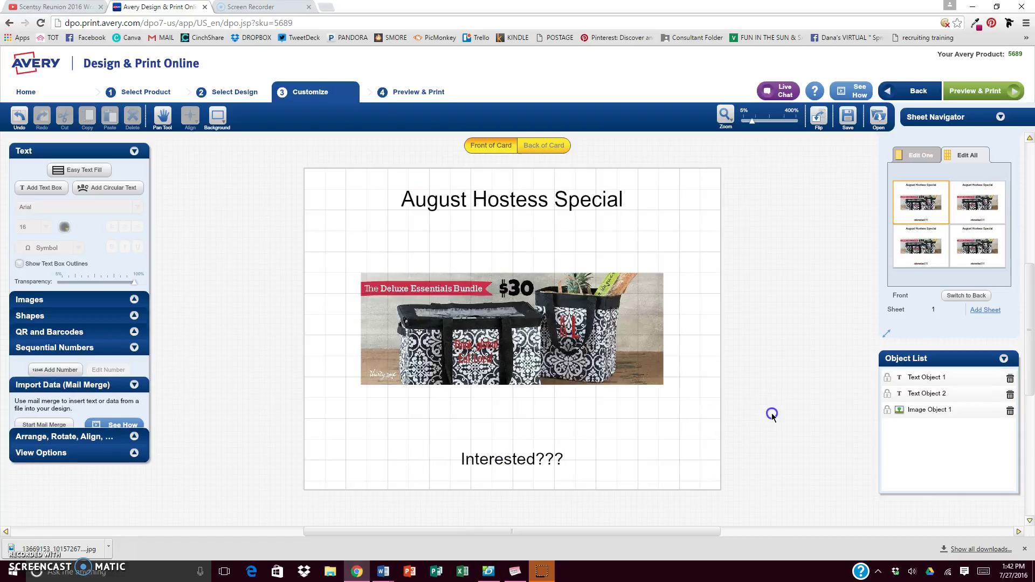
- Reselect the headline and browse its font list
click(537, 193)
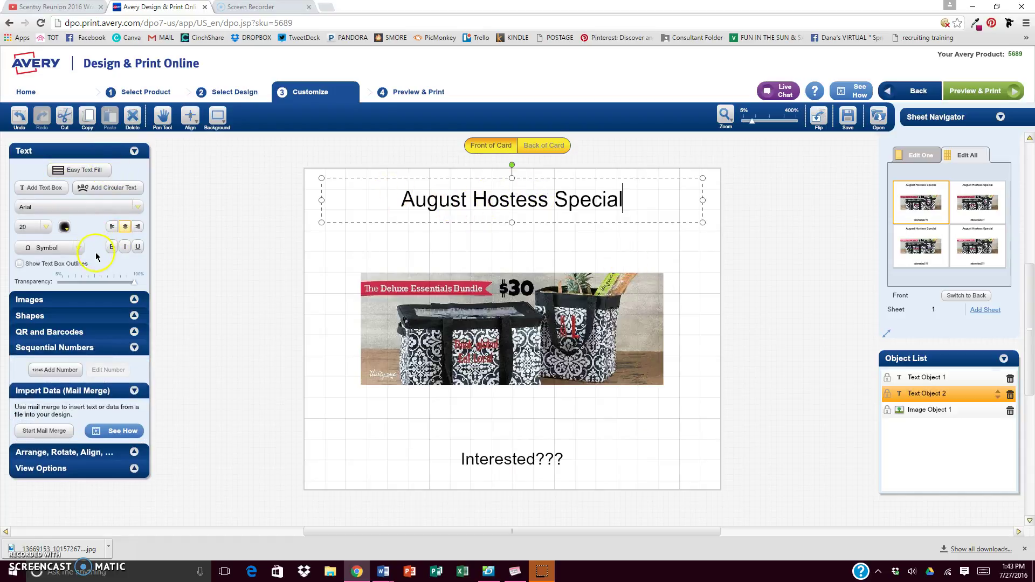
click(66, 206)
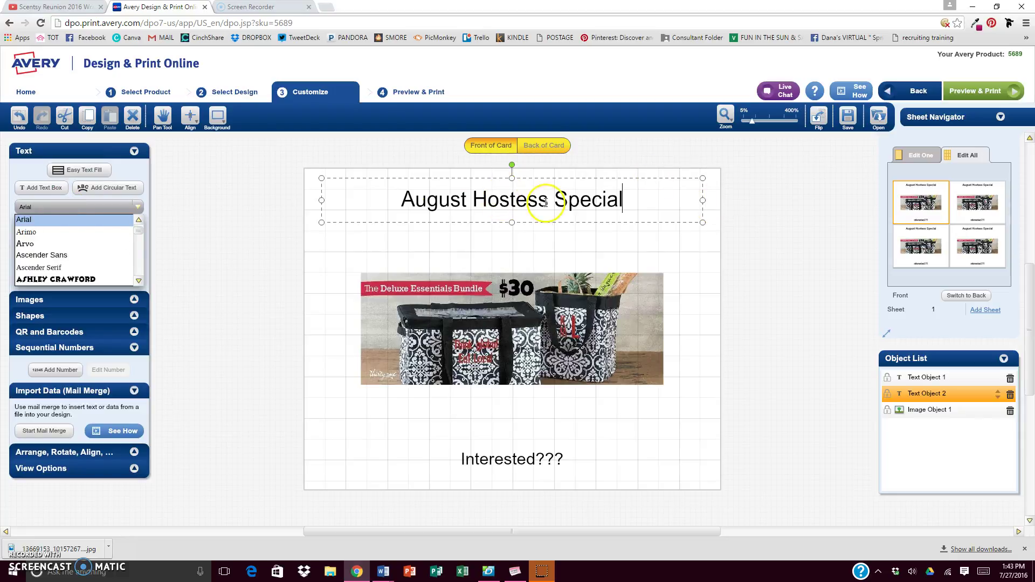
scroll(88, 240, down, 5)
scroll(90, 245, down, 2)
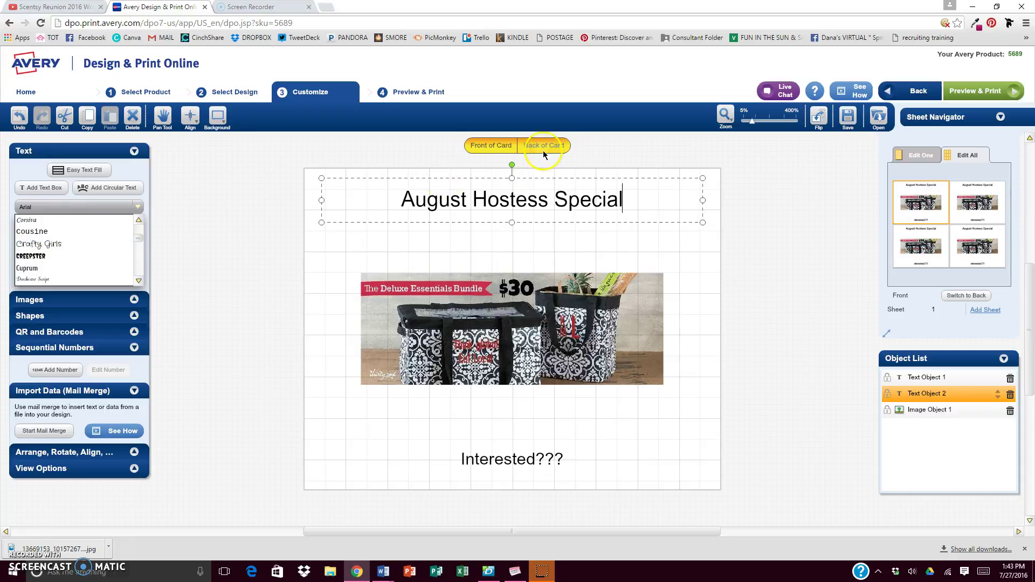
- Check the postcard's back, leave it blank, and return to the front
click(542, 150)
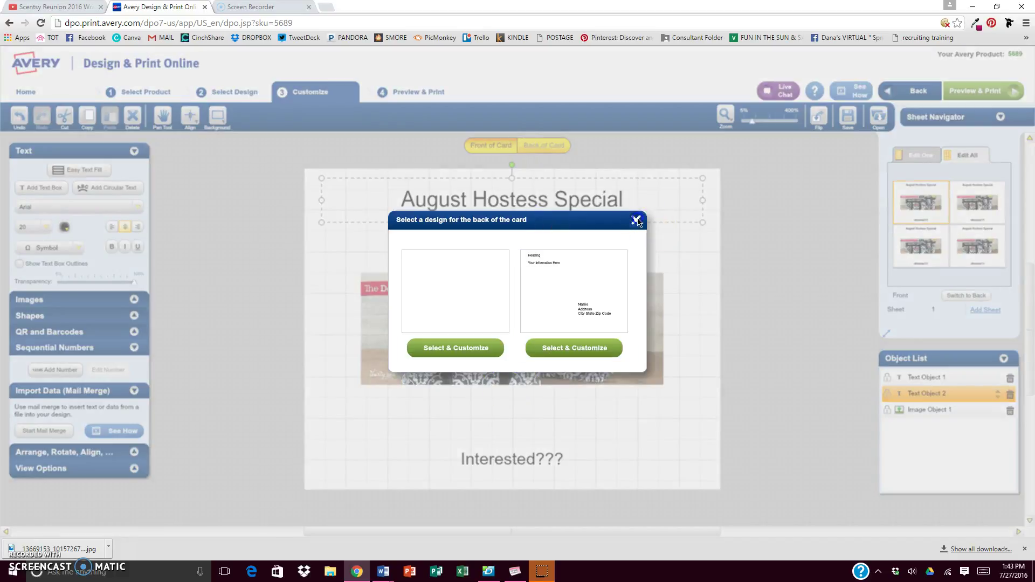
click(545, 354)
click(482, 141)
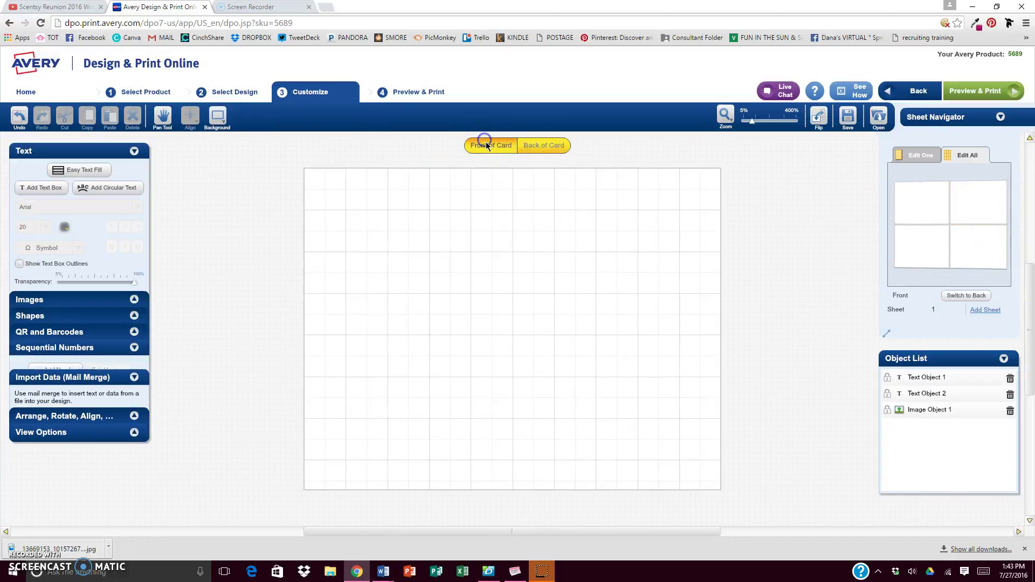
- Make the whole 'August Hostess Special' headline text red
click(439, 186)
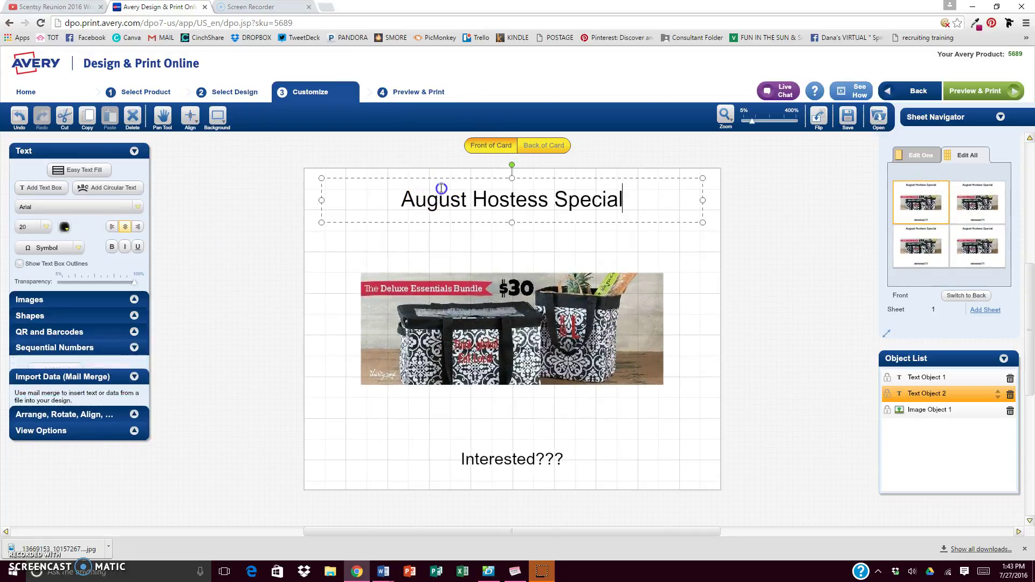
drag(383, 199, 685, 201)
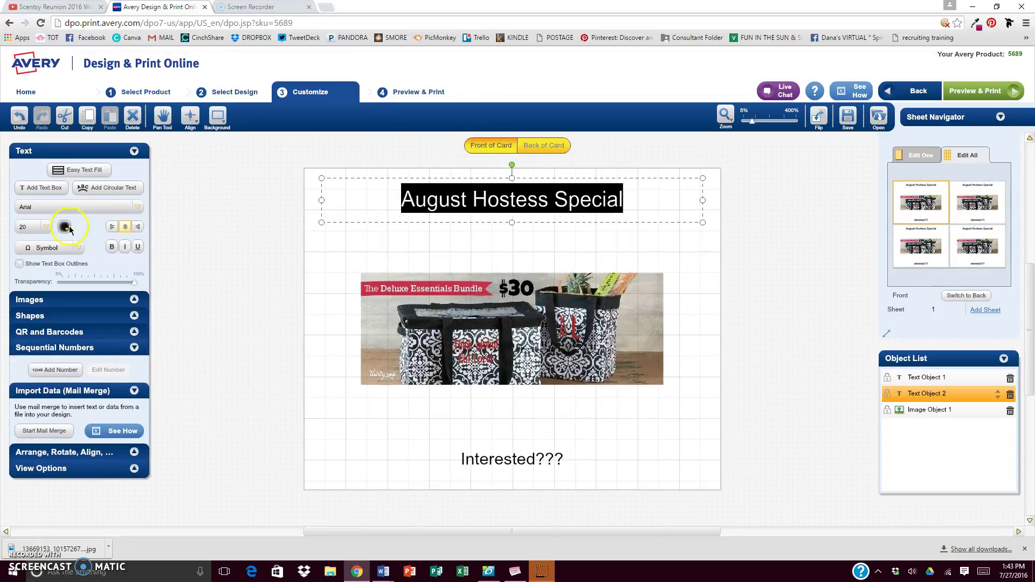
click(65, 227)
click(102, 296)
click(377, 238)
click(245, 234)
click(376, 204)
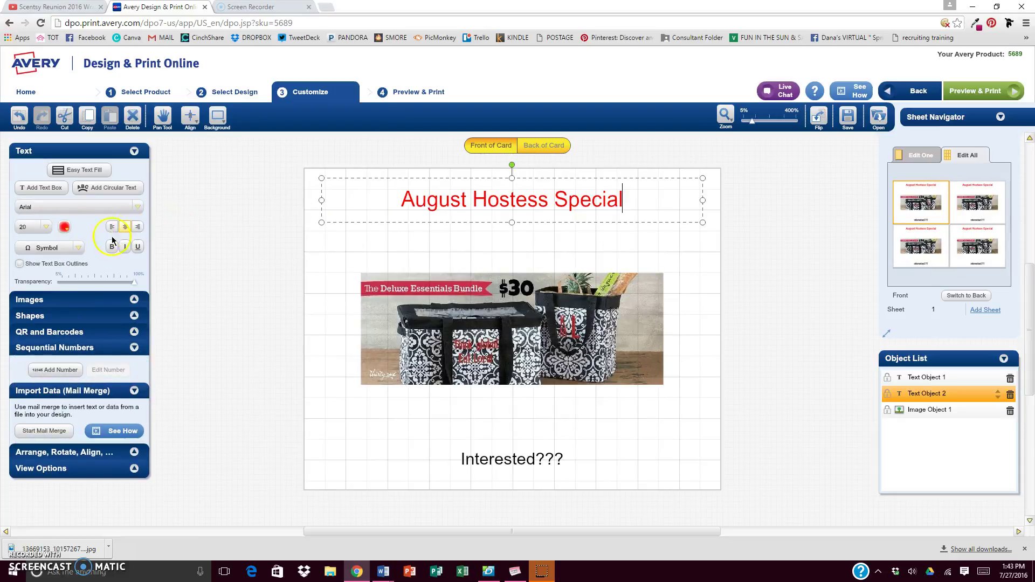
- Enlarge the headline to size 32 and move the tote photo down beneath it
click(47, 227)
click(21, 277)
drag(622, 199, 798, 204)
click(373, 193)
click(34, 226)
click(28, 277)
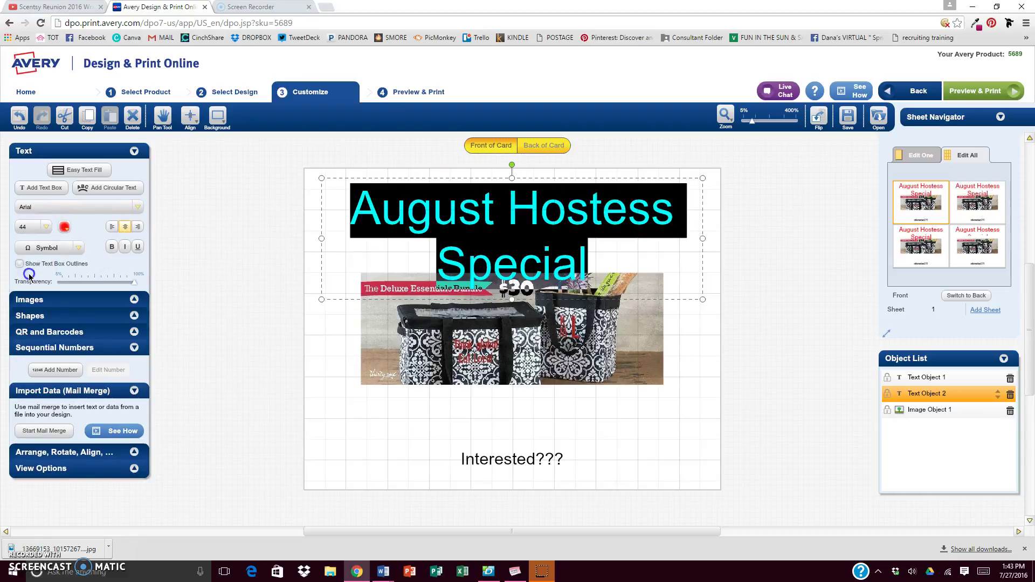
click(314, 259)
click(560, 372)
drag(561, 372, 560, 401)
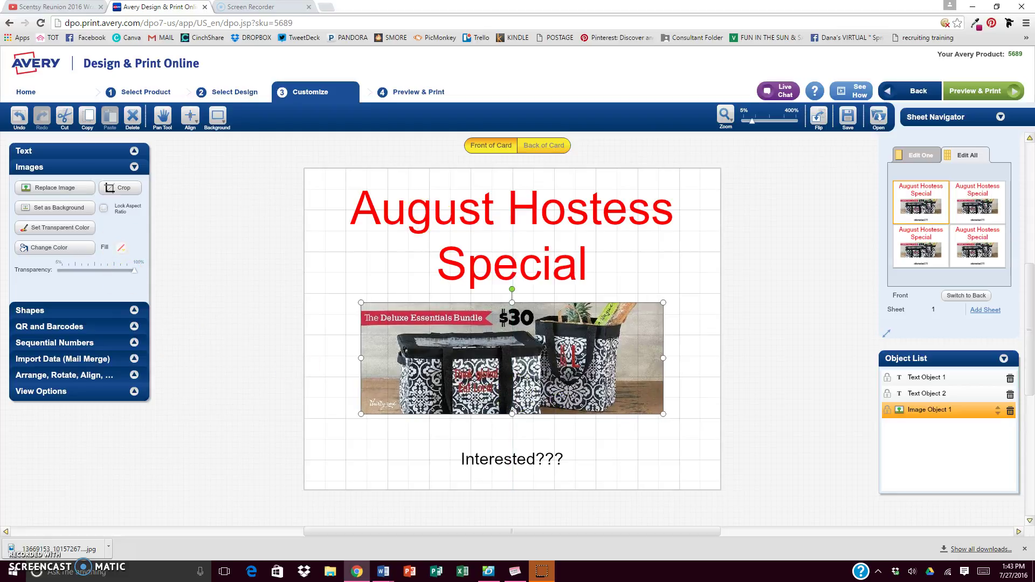
- Crop the top strip and right-hand bag off the tote photo, then centre it under the headline
click(411, 420)
click(411, 399)
click(123, 191)
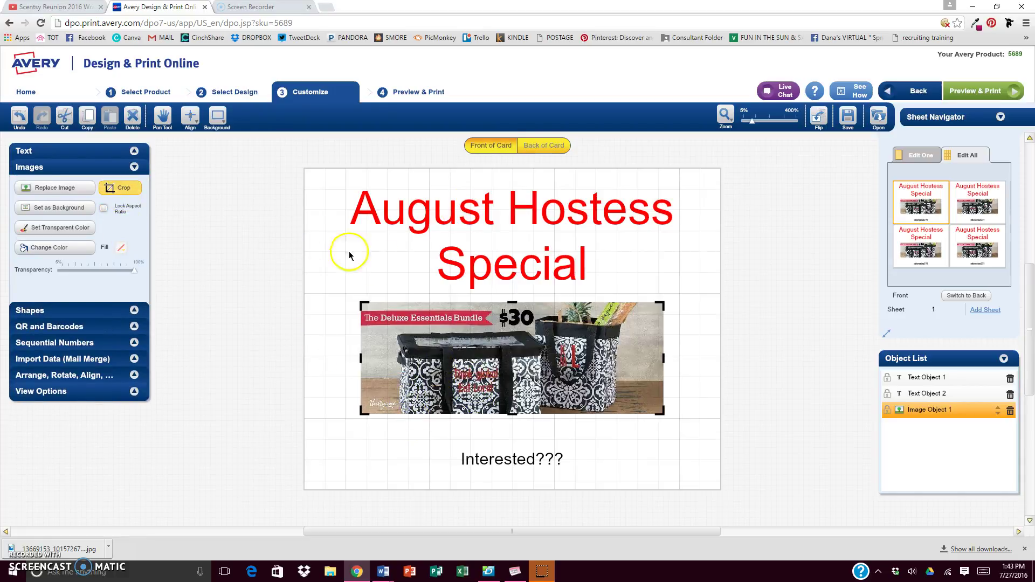
drag(512, 305, 513, 335)
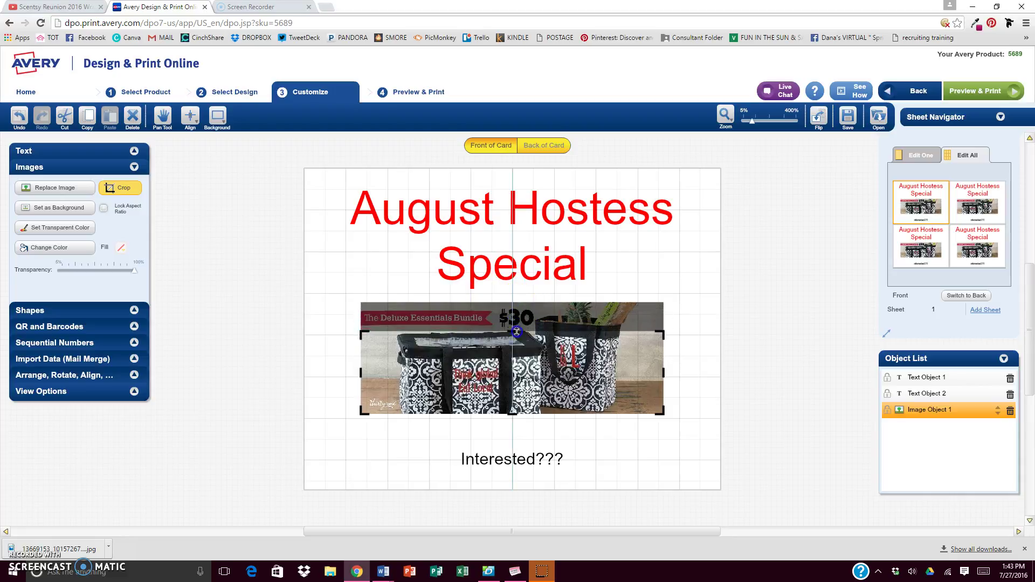
drag(664, 372, 551, 372)
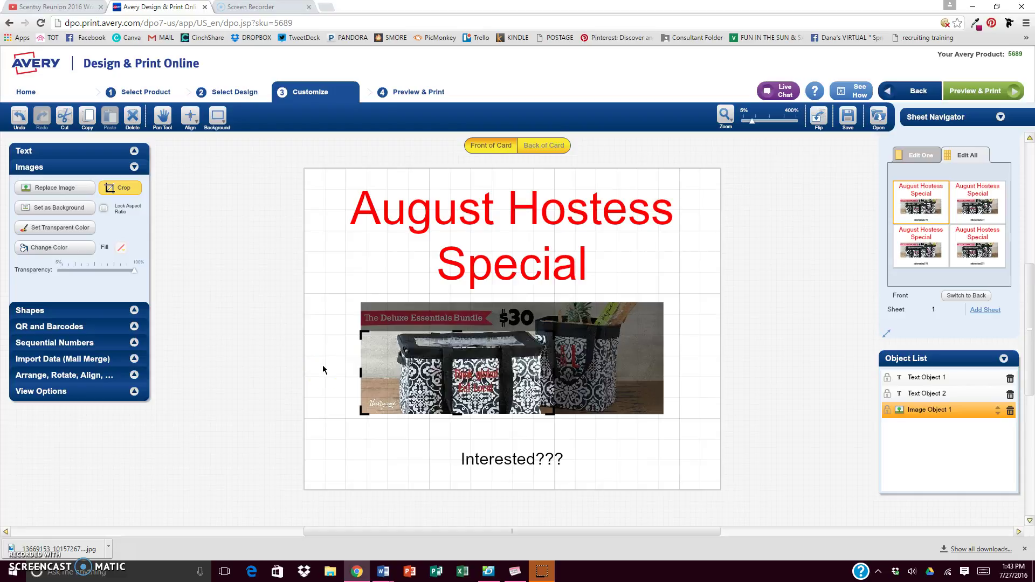
click(409, 427)
drag(478, 378, 529, 358)
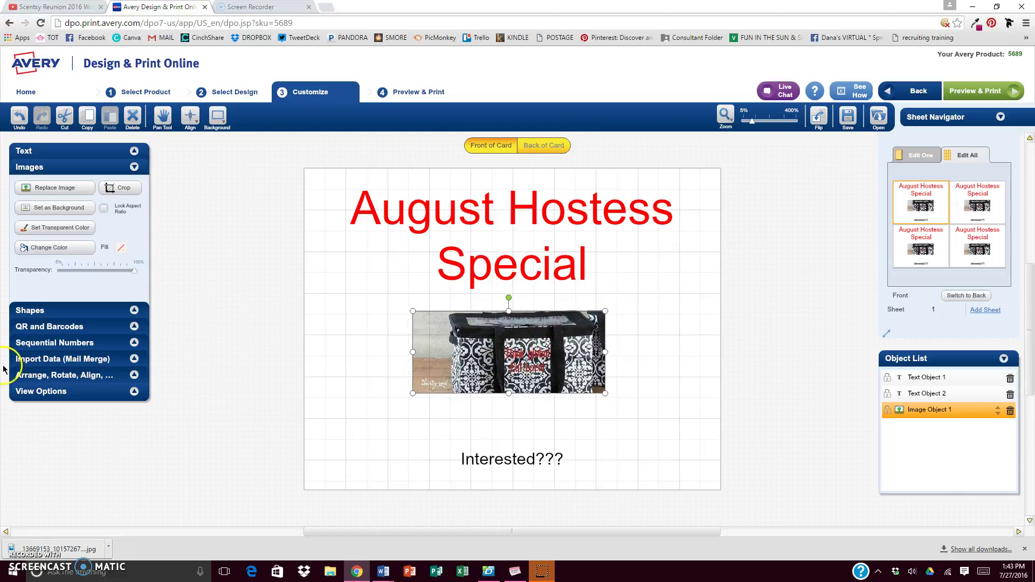
click(45, 152)
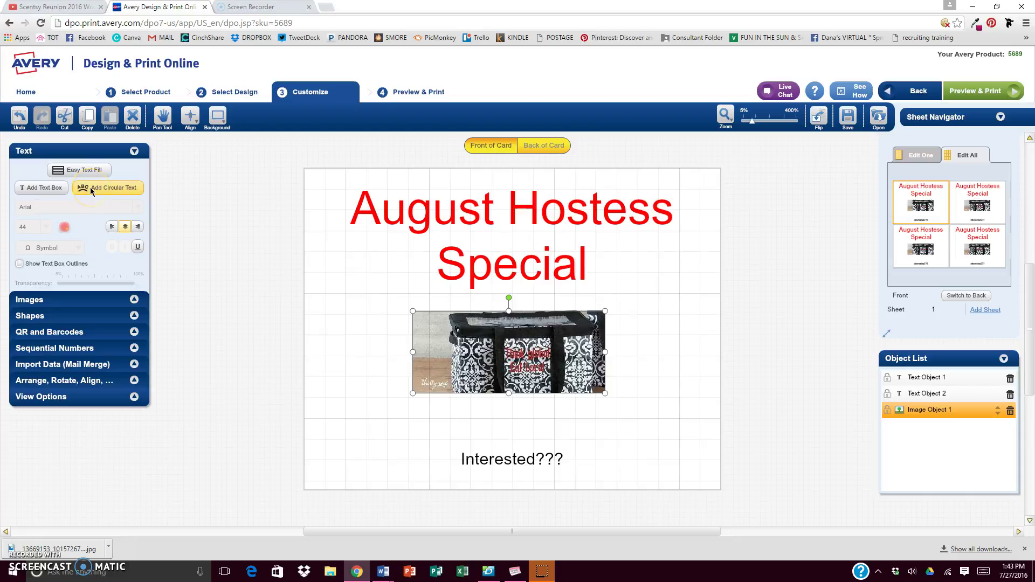
- Lower the photo above 'Interested???' and add the consultant's name as curved text below the headline
drag(436, 366, 439, 411)
click(128, 187)
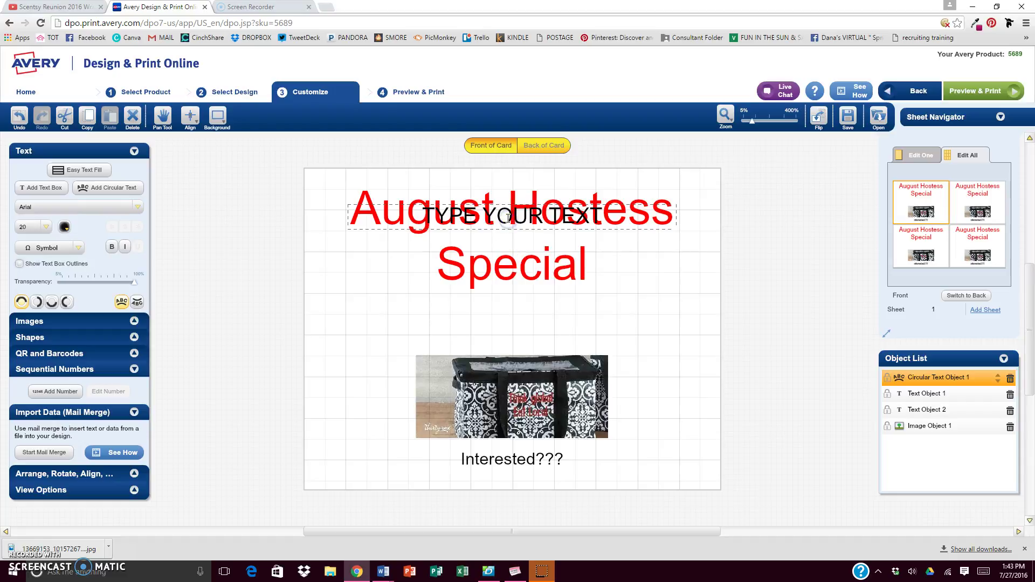
drag(404, 213, 682, 224)
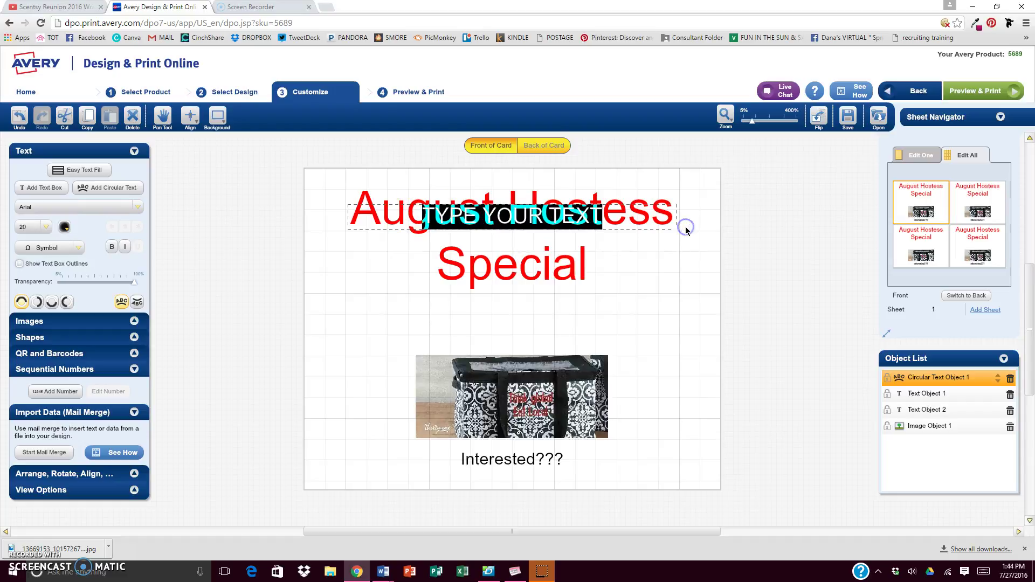
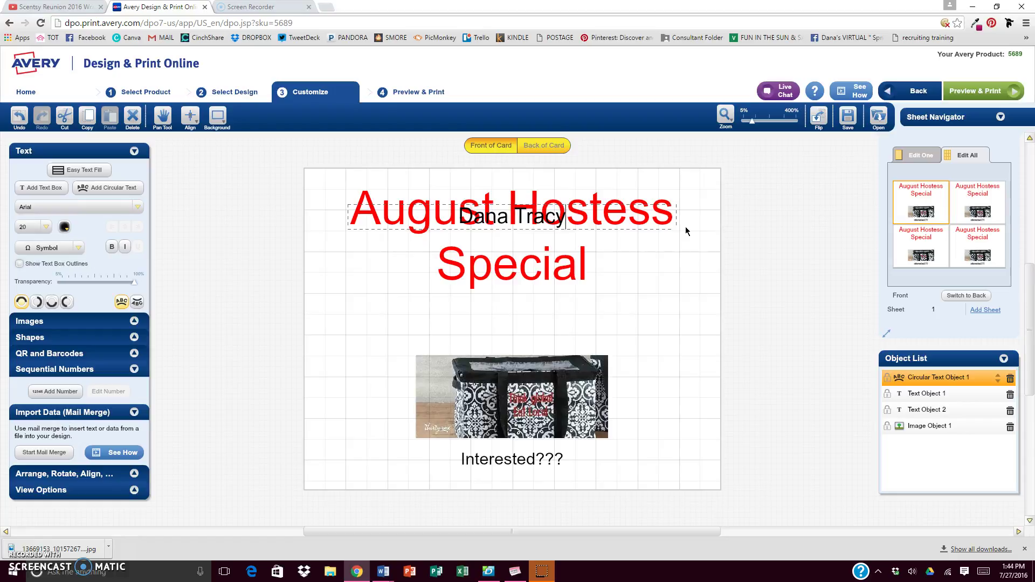
click(689, 231)
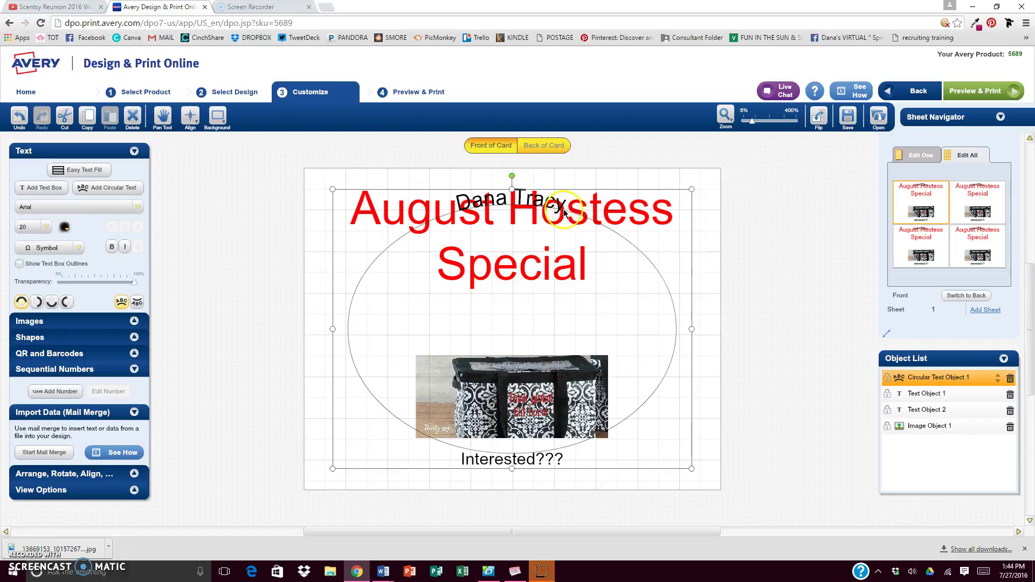
drag(541, 186, 545, 298)
click(282, 347)
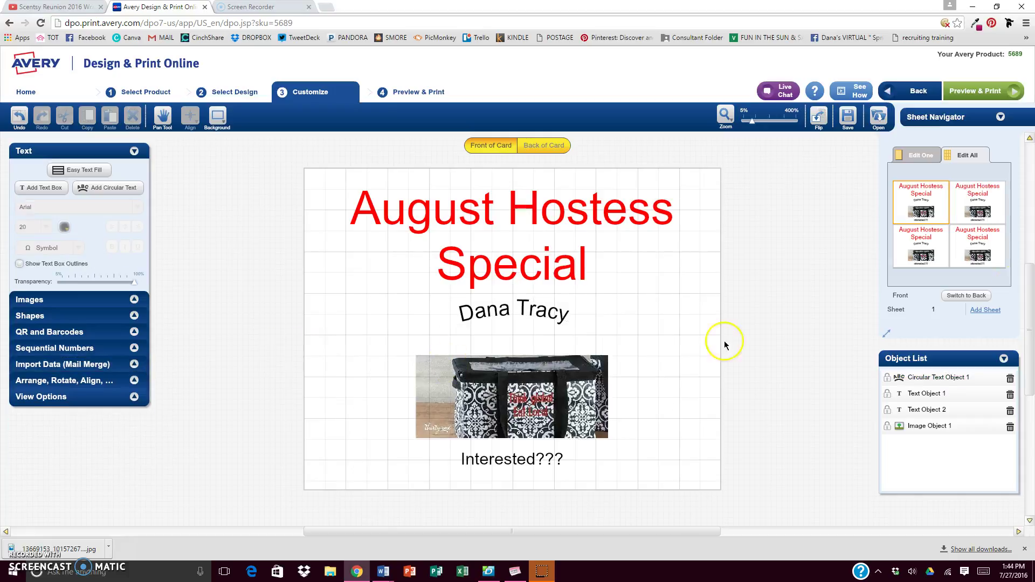
- Go to MyAvery, confirming Leave in the unsaved-changes prompt
click(447, 362)
click(26, 92)
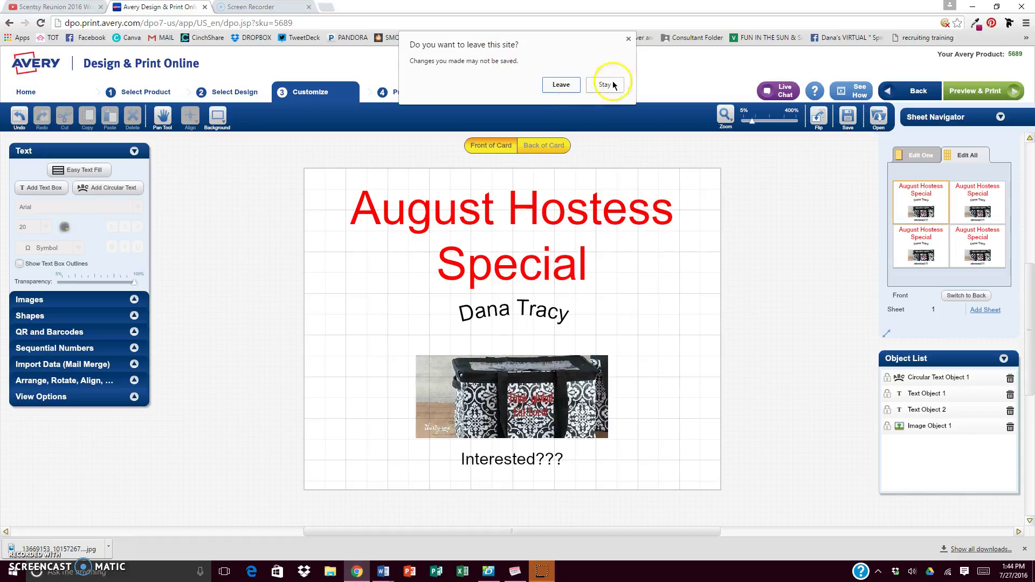
click(561, 84)
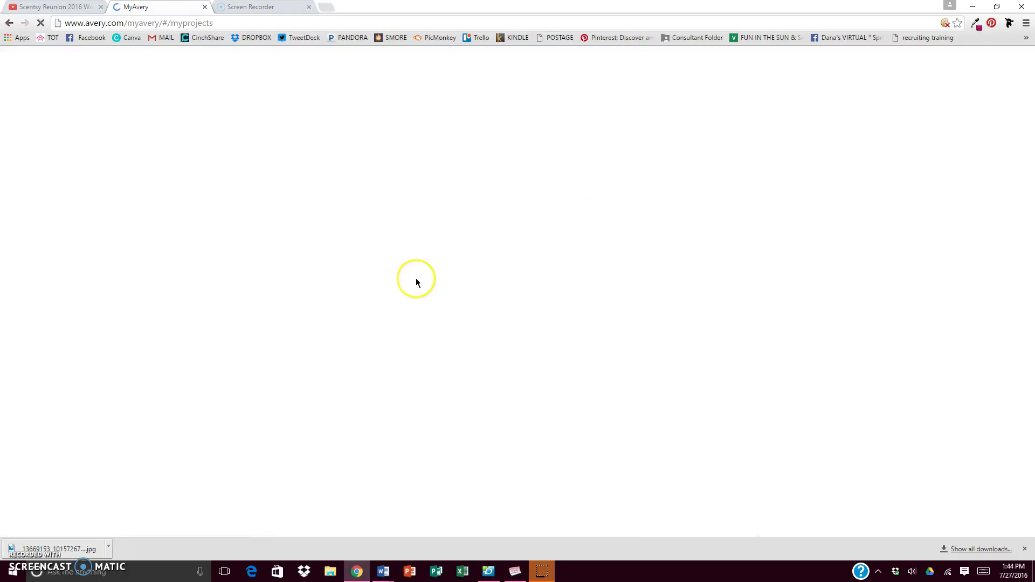
- Open the saved Avery 5163 business-card project from Saved Projects with Open & print
scroll(409, 279, down, 3)
scroll(408, 277, down, 2)
scroll(407, 277, up, 5)
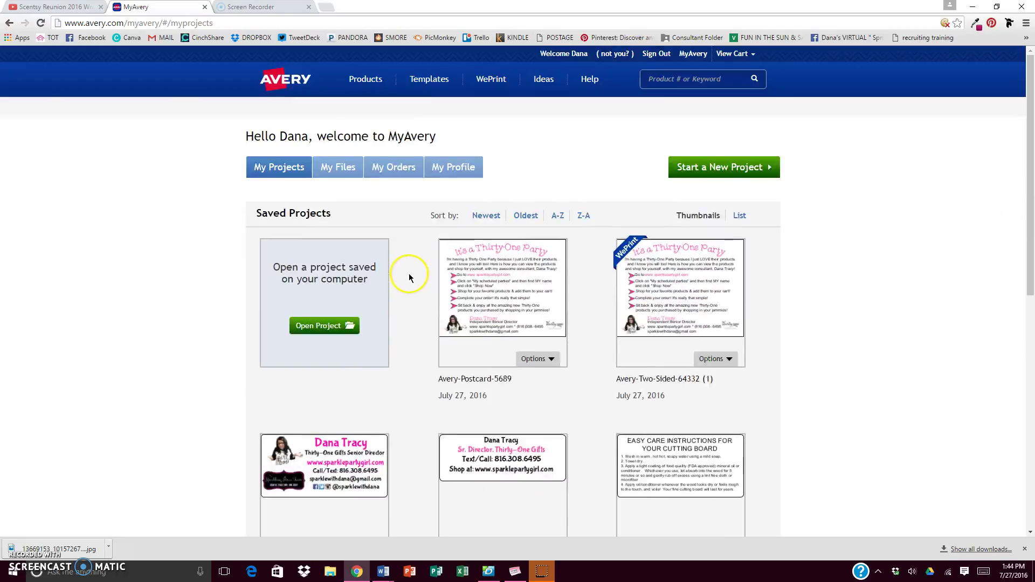
scroll(395, 350, down, 3)
click(362, 393)
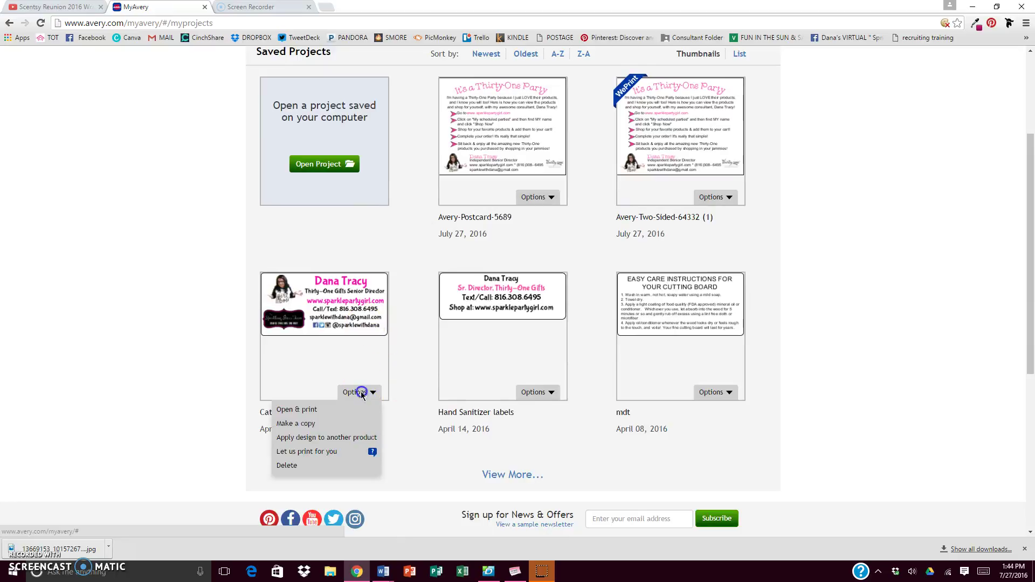
scroll(363, 395, down, 1)
click(316, 357)
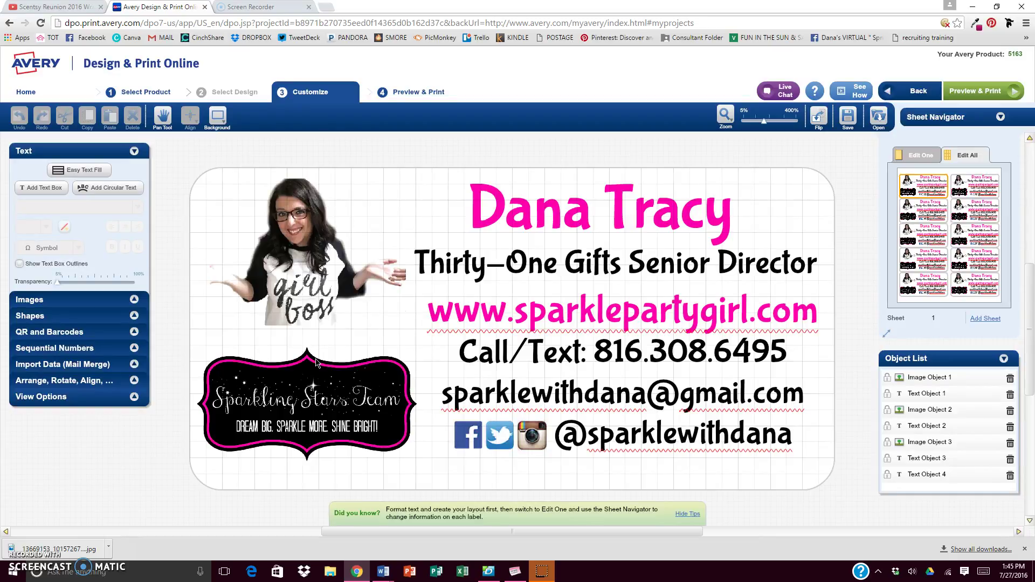
- Inspect the card's photo, Senior Director line and contact lines, then preview the full card sheet
click(316, 319)
click(562, 251)
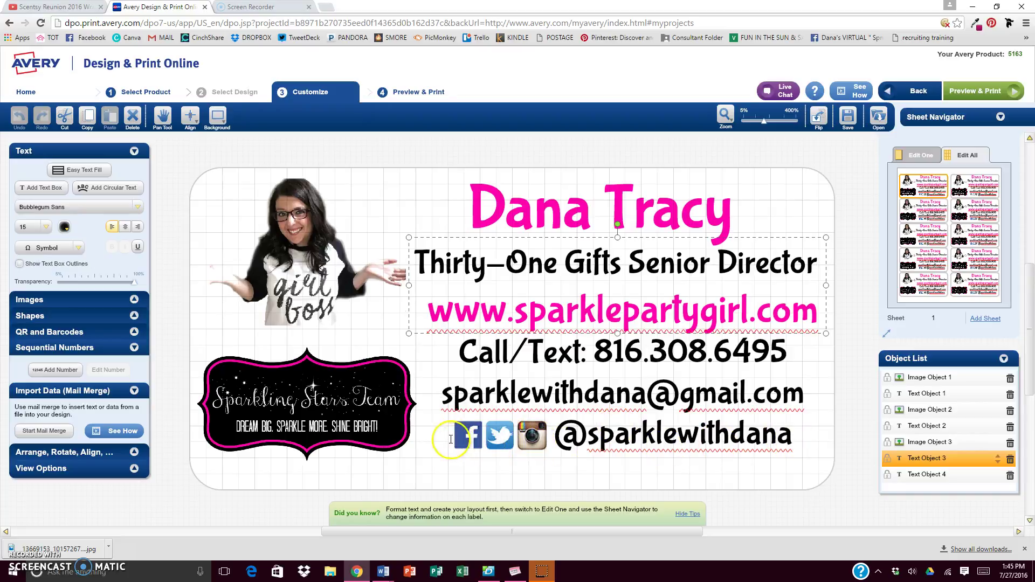
click(699, 472)
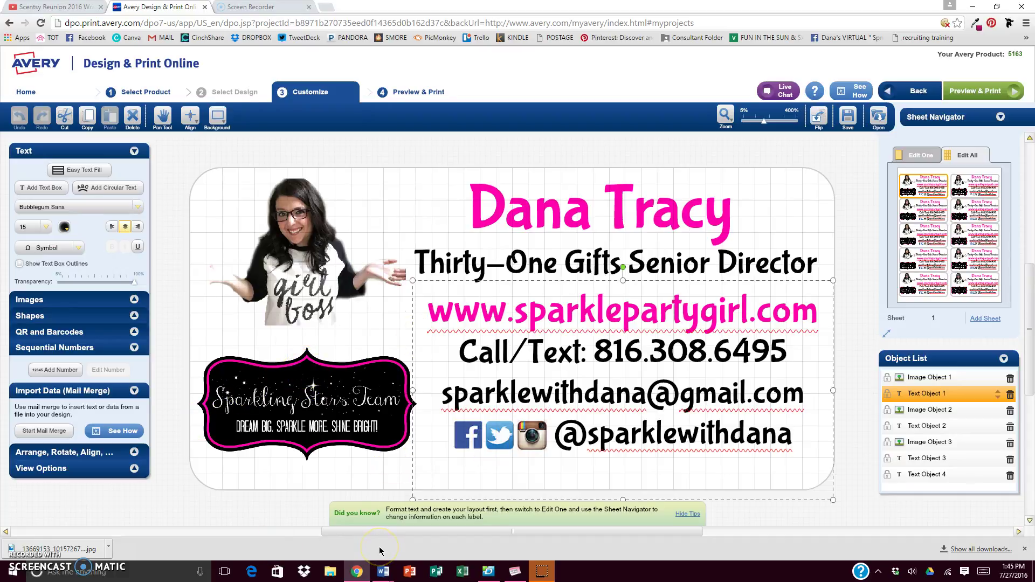
click(311, 512)
click(979, 91)
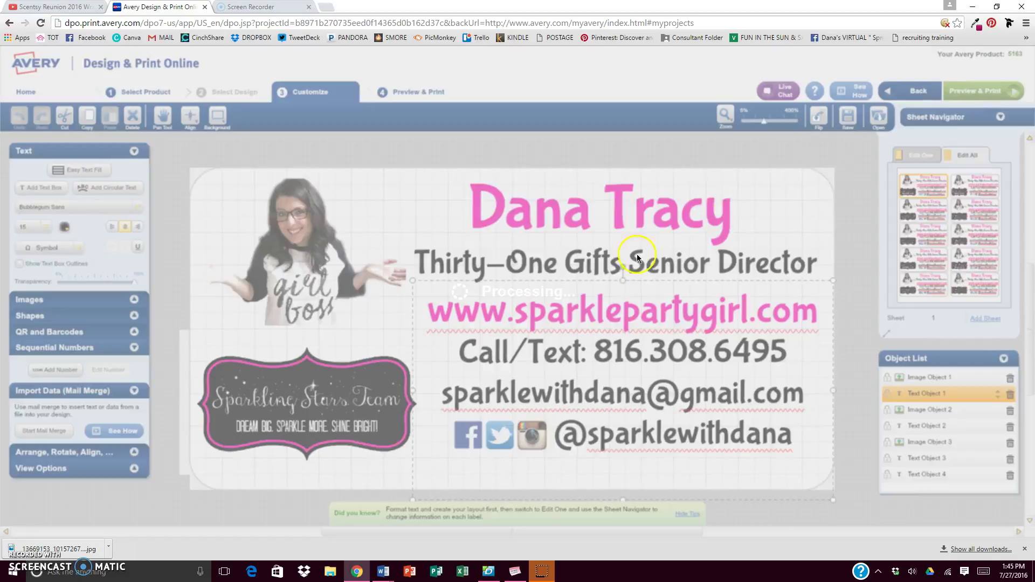